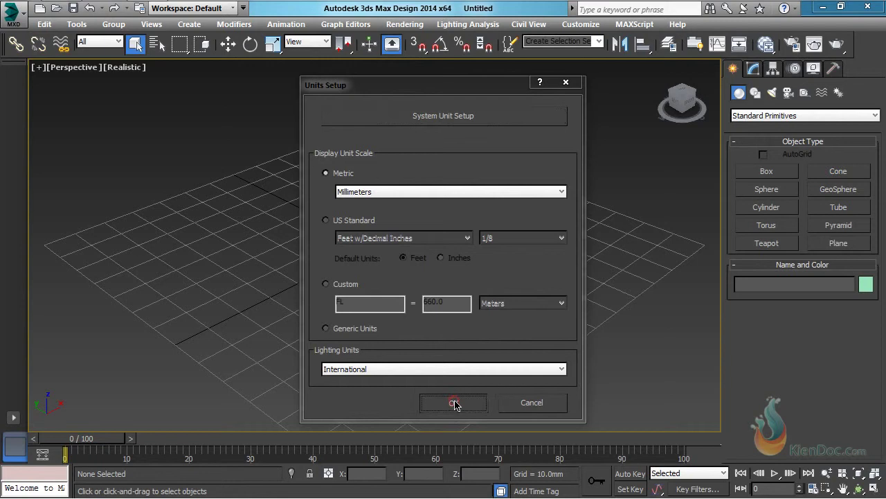
Choose 02_Cad file import.dwg as the file to import and open its import options
{"action": "left_click", "coordinate": [12, 13]}
{"action": "left_click", "coordinate": [43, 198]}
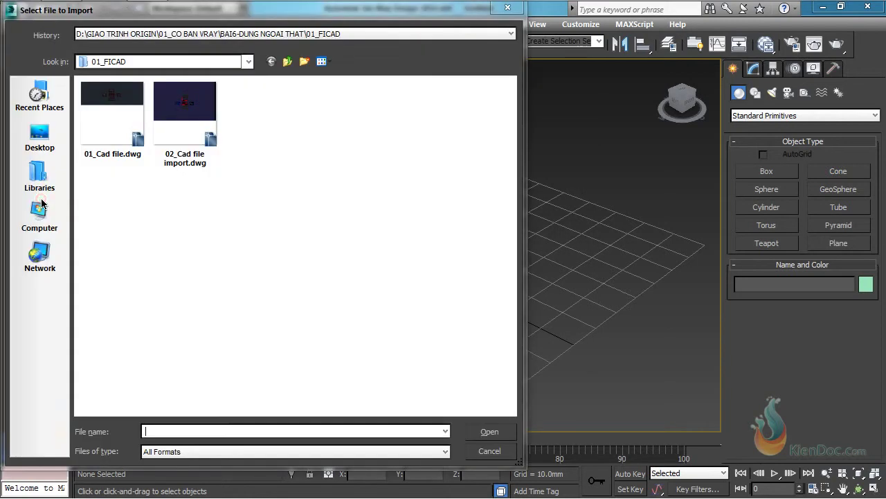
{"action": "left_click", "coordinate": [179, 118]}
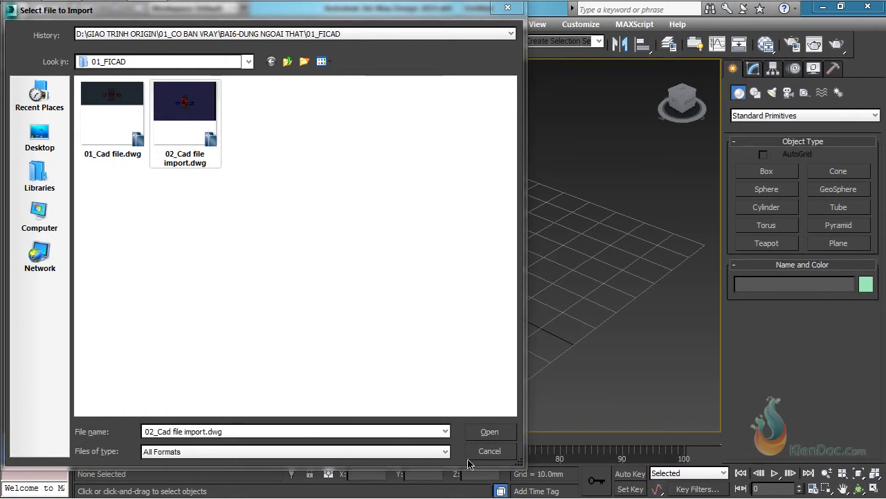
{"action": "left_click", "coordinate": [492, 432]}
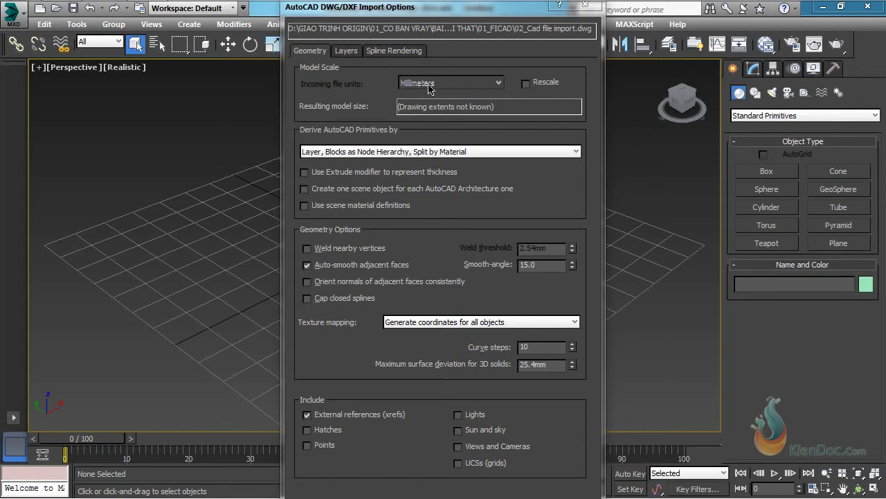
Review the incoming units and rescale, layer, and spline rendering options of the DWG import, keeping rescale off and frozen layers skipped
{"action": "left_click", "coordinate": [526, 84]}
{"action": "left_click", "coordinate": [485, 83]}
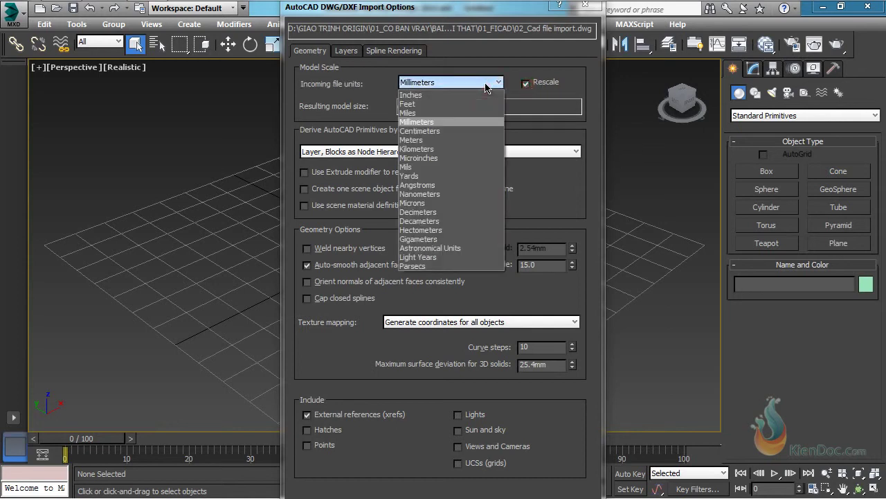
{"action": "left_click", "coordinate": [484, 82]}
{"action": "left_click", "coordinate": [530, 84]}
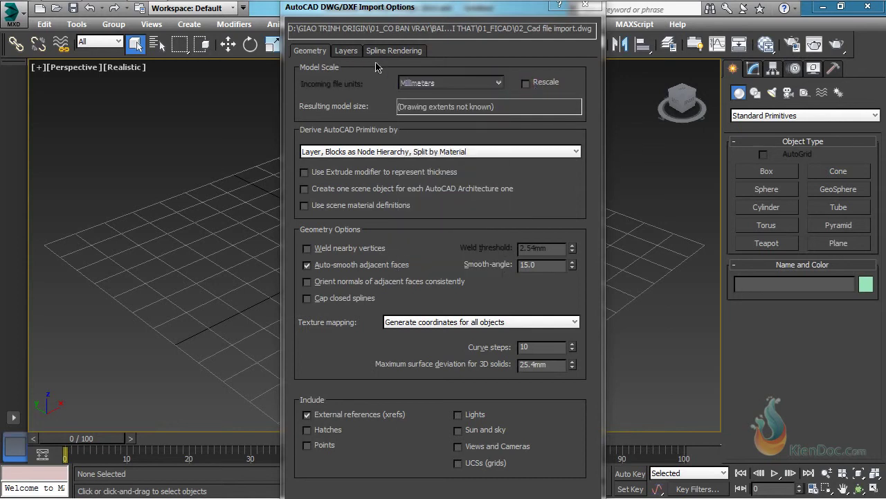
{"action": "left_click", "coordinate": [346, 51]}
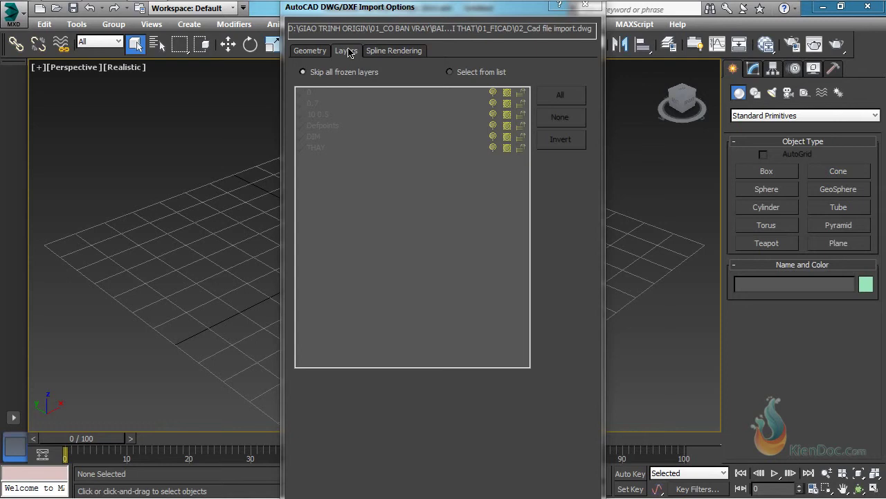
{"action": "left_click", "coordinate": [459, 74]}
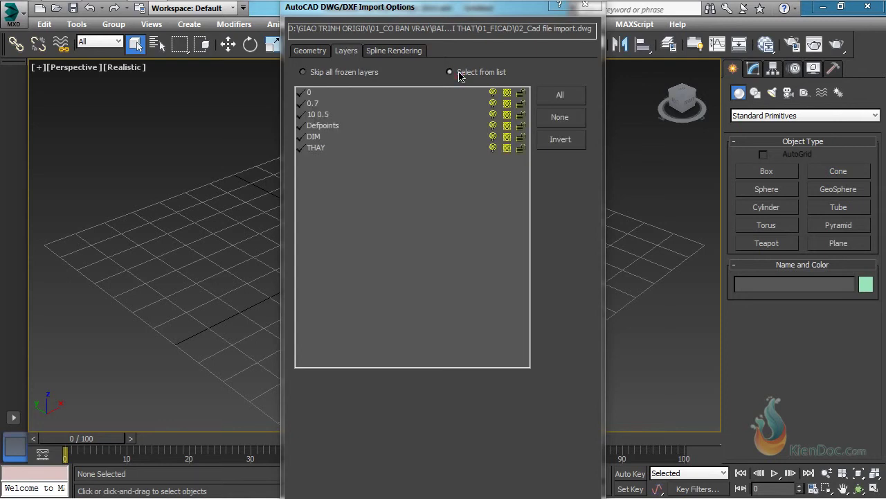
{"action": "left_click", "coordinate": [347, 72]}
{"action": "left_click", "coordinate": [405, 51]}
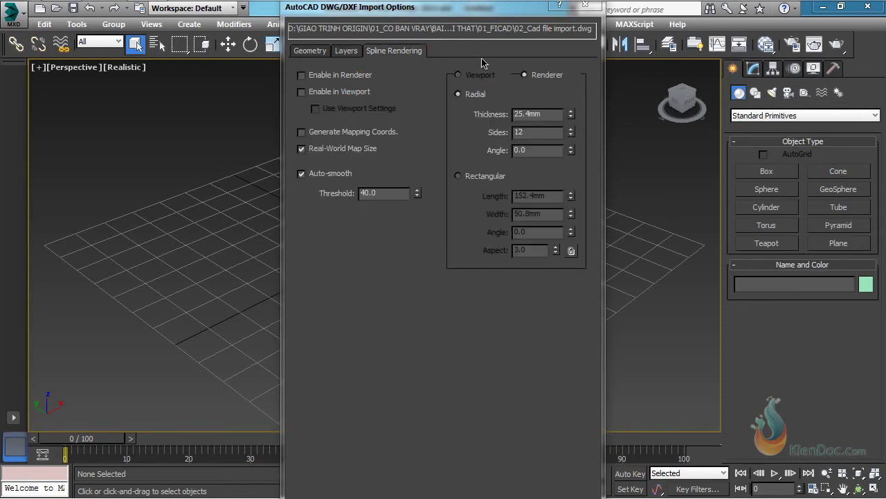
{"action": "left_click", "coordinate": [303, 52]}
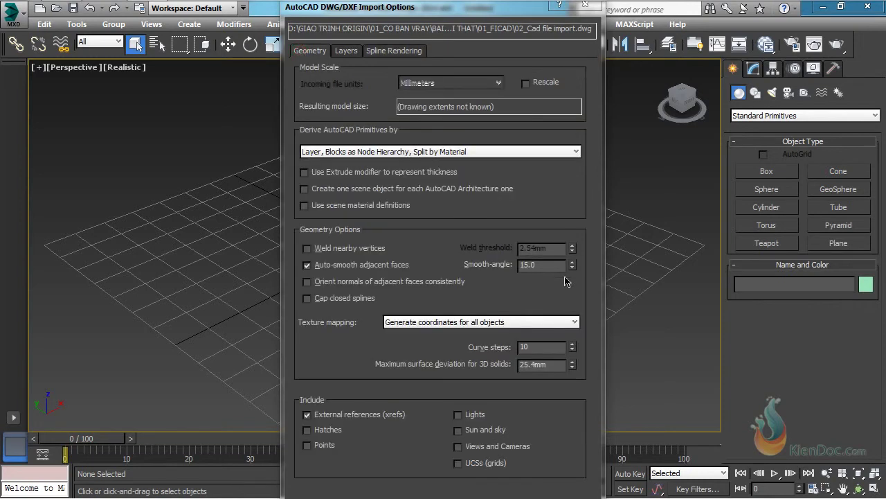
Import the drawing with these options, and show it from the top with the grid hidden
{"action": "key", "text": "Return"}
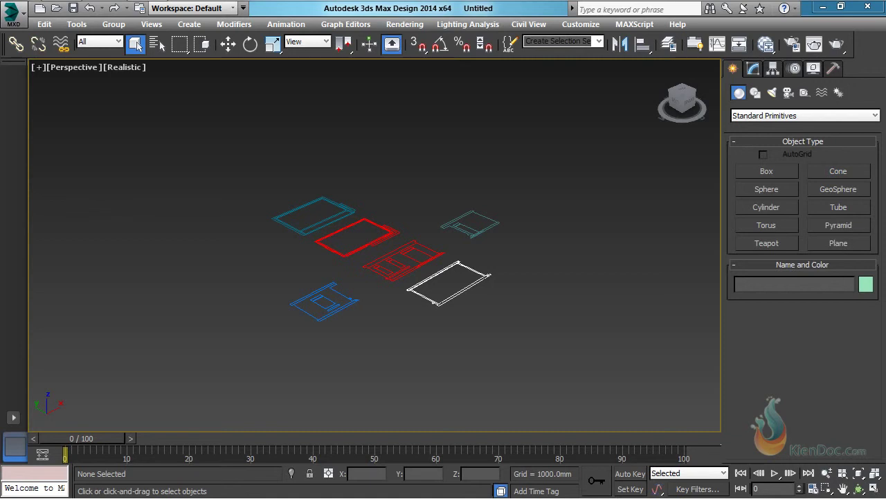
{"action": "key", "text": "t"}
{"action": "key", "text": "z"}
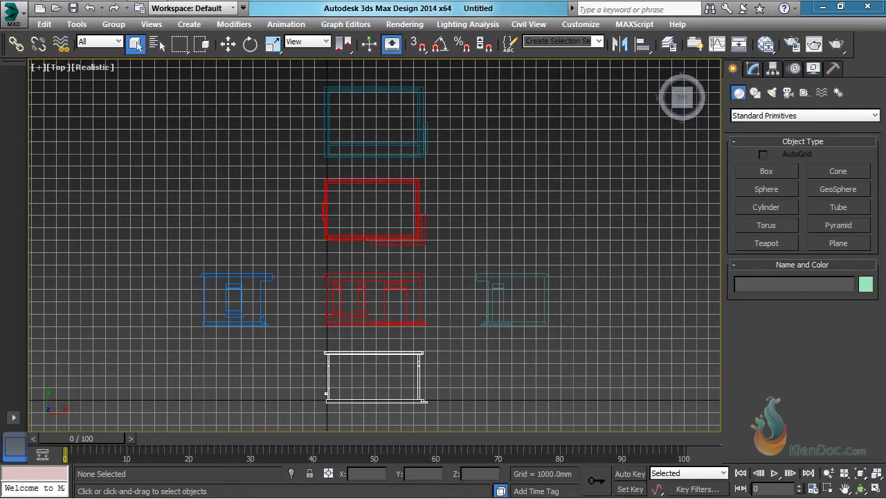
{"action": "key", "text": "g"}
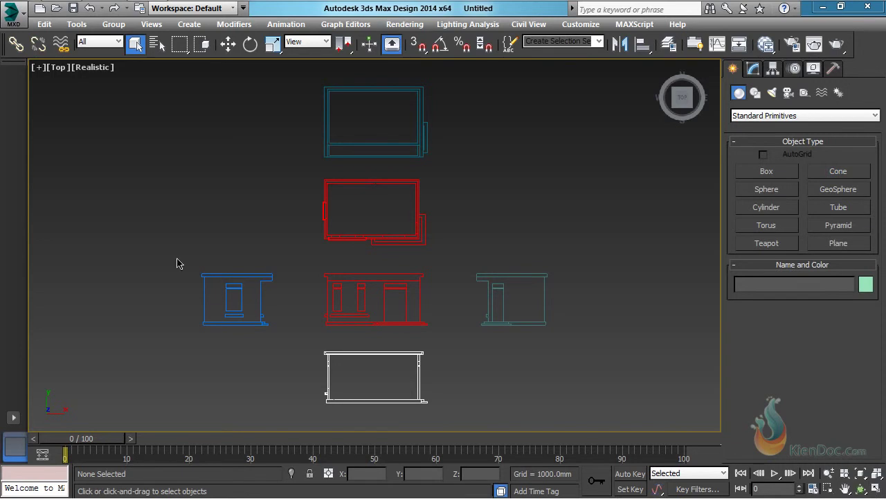
Select the three elevation drawings in the middle row and rotate them upright 90° about the X axis with angle snap on
{"action": "left_click_drag", "start_coordinate": [170, 257], "coordinate": [621, 347]}
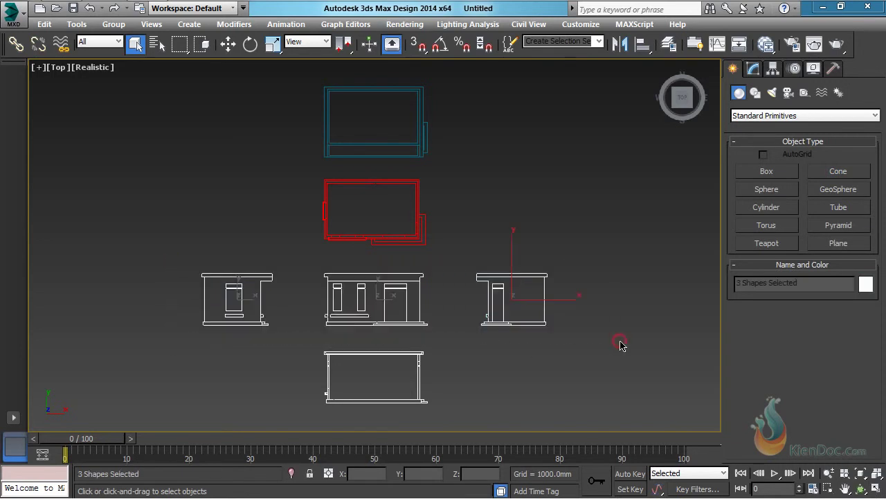
{"action": "left_click", "coordinate": [252, 49]}
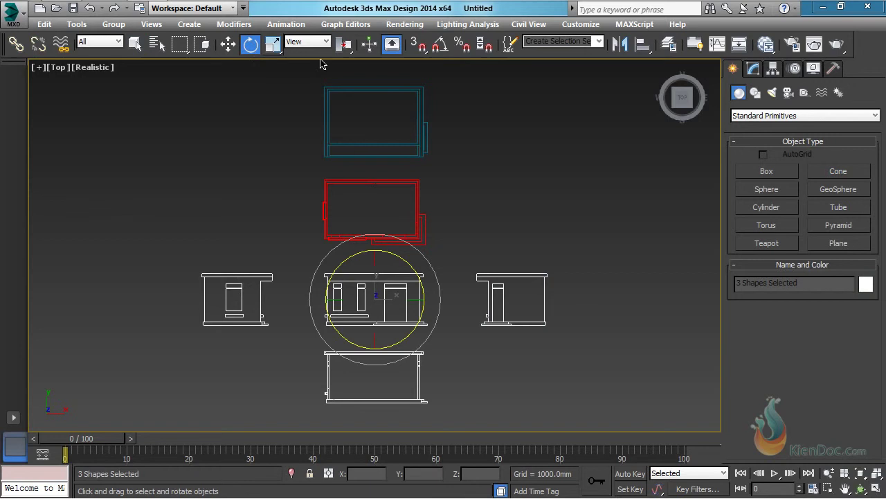
{"action": "left_click", "coordinate": [439, 46]}
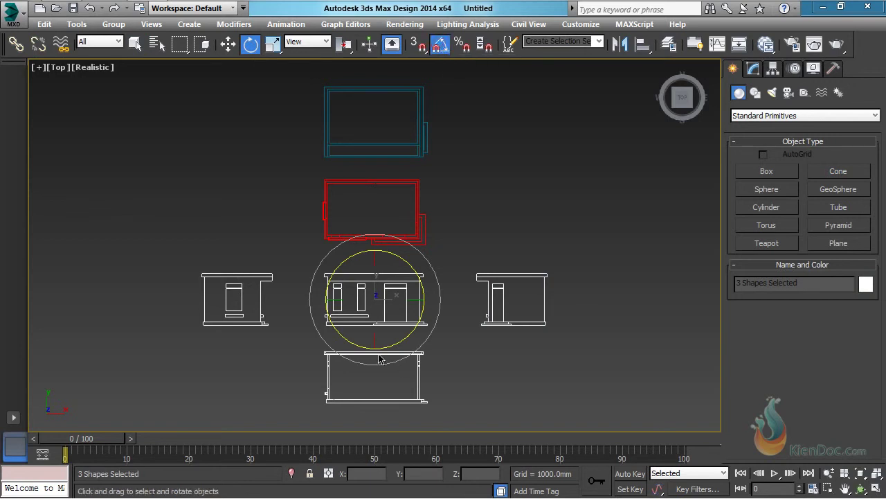
{"action": "left_click_drag", "start_coordinate": [376, 262], "coordinate": [380, 325]}
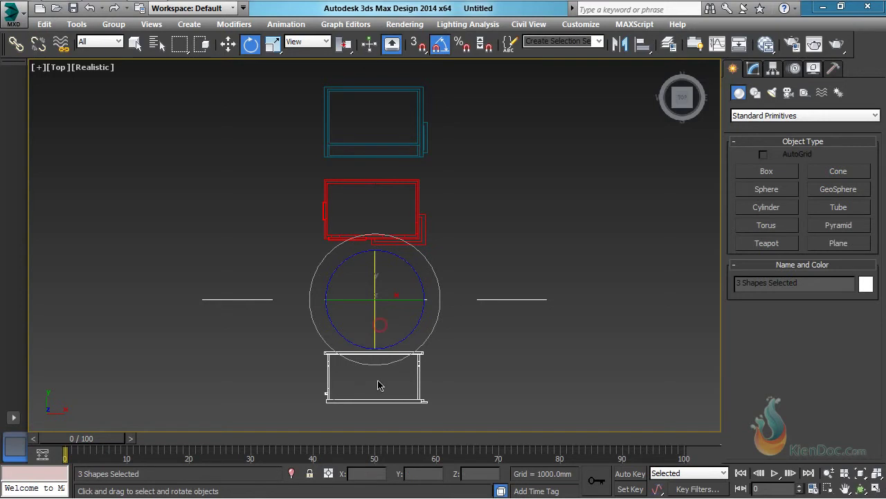
Move the front elevation along Y to just in front of the red floor plan
{"action": "left_click", "coordinate": [451, 324]}
{"action": "left_click_drag", "start_coordinate": [400, 320], "coordinate": [370, 206]}
{"action": "left_click", "coordinate": [227, 43]}
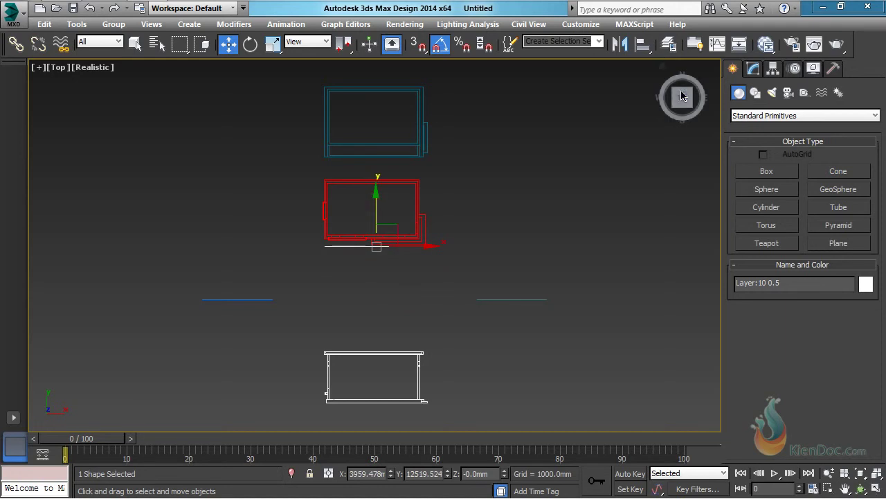
Rotate the two side elevations 90° about the vertical axis so they stand perpendicular to the front elevation
{"action": "left_click_drag", "start_coordinate": [680, 98], "coordinate": [680, 69]}
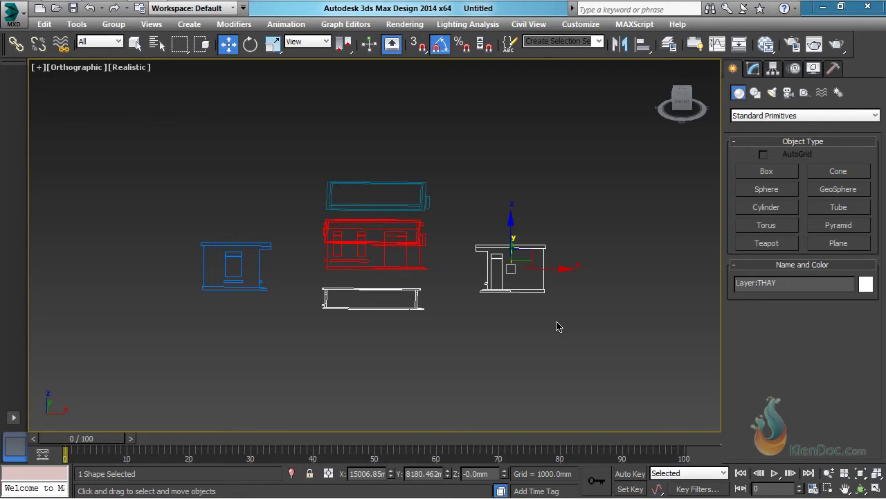
{"action": "left_click", "coordinate": [250, 44]}
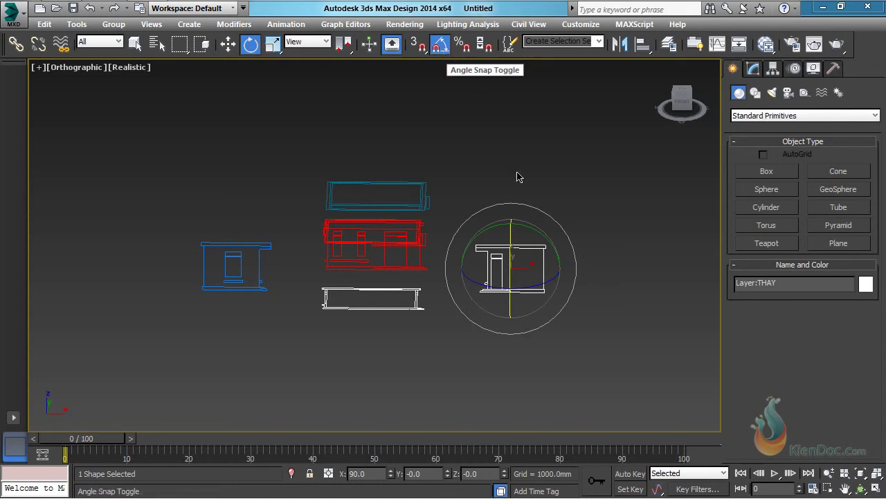
{"action": "left_click_drag", "start_coordinate": [539, 283], "coordinate": [597, 261]}
{"action": "left_click_drag", "start_coordinate": [301, 226], "coordinate": [198, 277]}
{"action": "left_click_drag", "start_coordinate": [269, 279], "coordinate": [198, 282]}
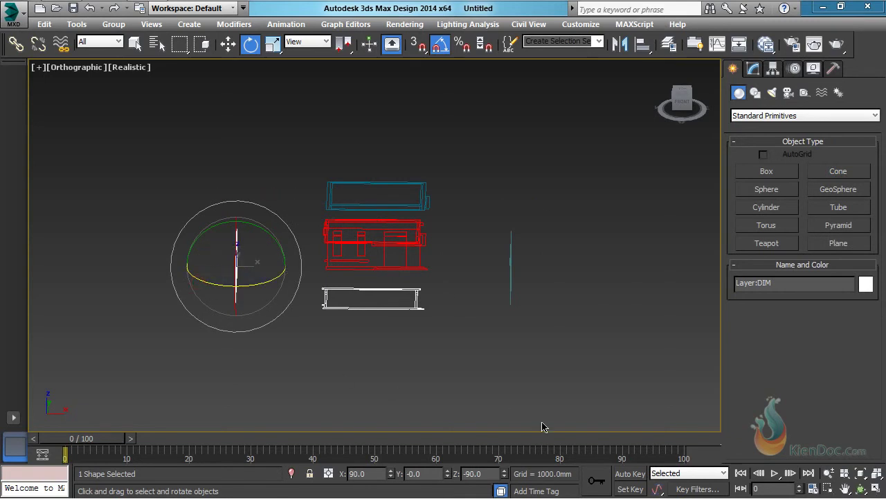
Move the blue and teal side elevations next to the left and right sides of the floor plan in the top view
{"action": "key", "text": "t"}
{"action": "key", "text": "z"}
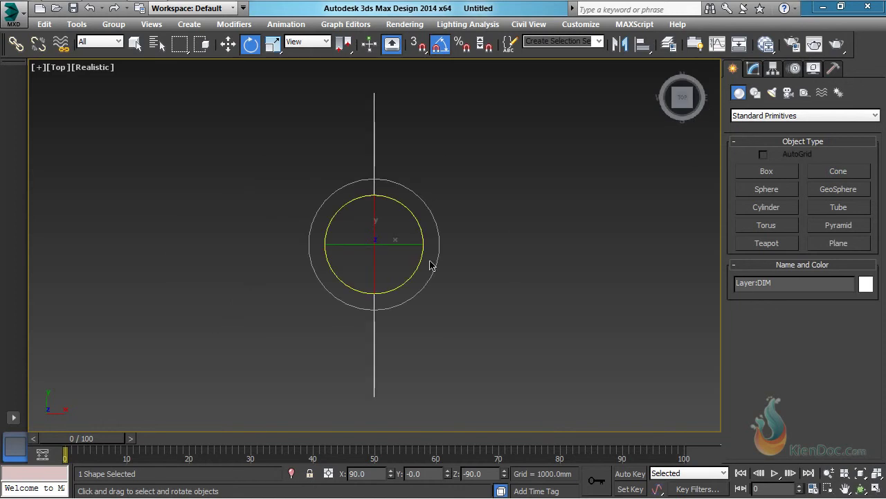
{"action": "scroll", "coordinate": [334, 242], "scroll_direction": "down", "scroll_amount": 4}
{"action": "scroll", "coordinate": [340, 275], "scroll_direction": "up", "scroll_amount": 3}
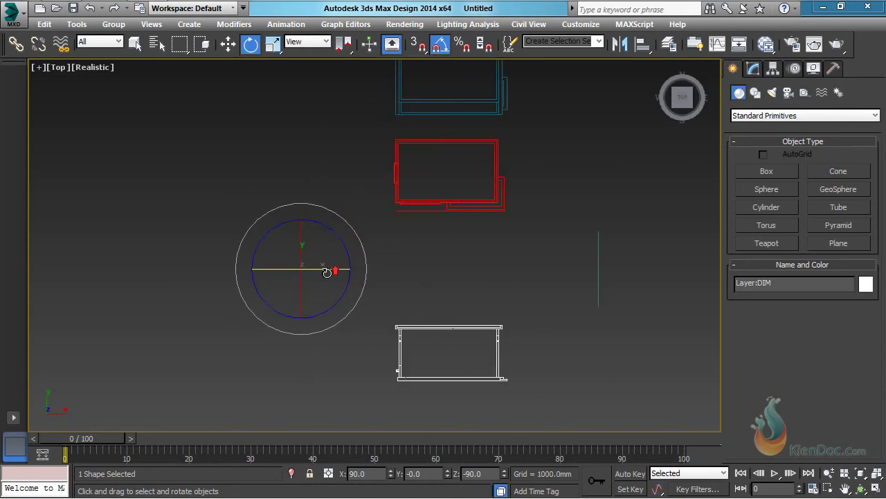
{"action": "key", "text": "w"}
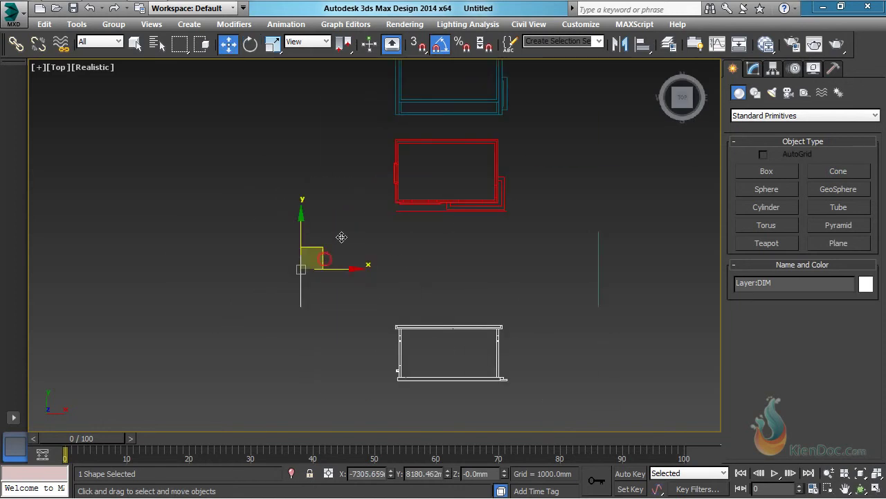
{"action": "left_click_drag", "start_coordinate": [324, 258], "coordinate": [402, 166]}
{"action": "left_click_drag", "start_coordinate": [655, 222], "coordinate": [527, 155]}
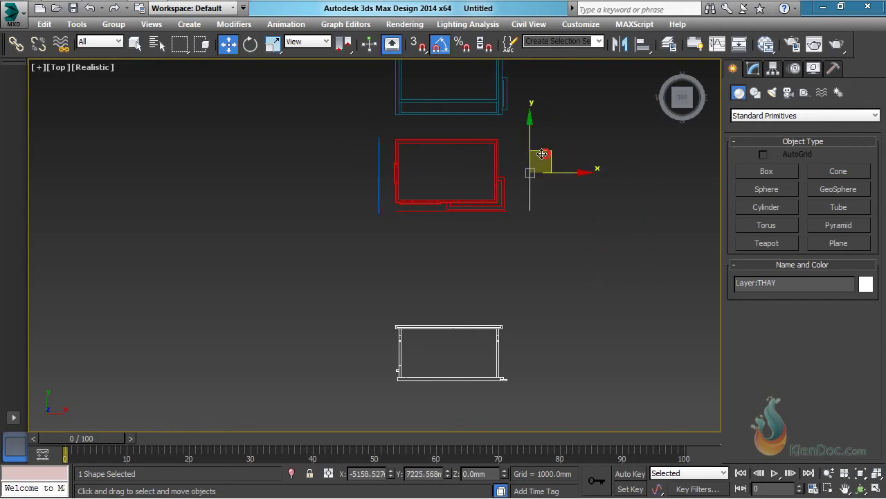
Move the roof plan and the white section drawing along Y to the area well behind the floor plan
{"action": "scroll", "coordinate": [453, 231], "scroll_direction": "down", "scroll_amount": 3}
{"action": "middle_click_drag", "start_coordinate": [474, 224], "coordinate": [458, 229]}
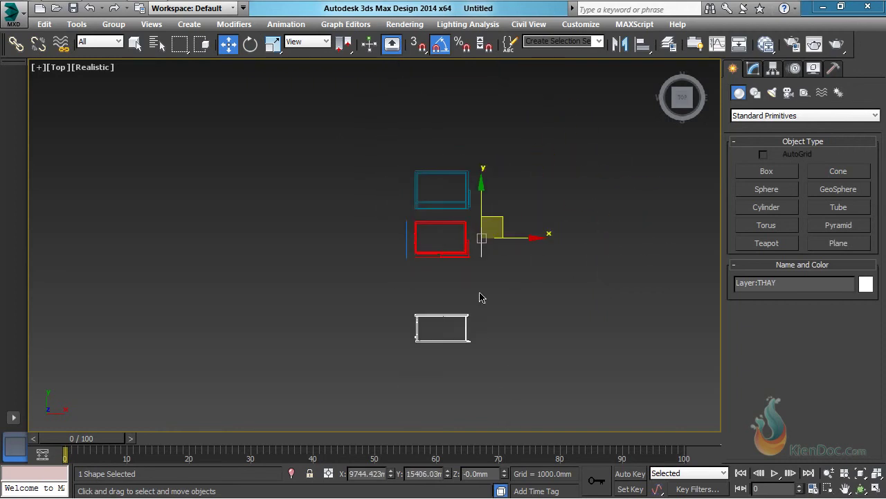
{"action": "left_click_drag", "start_coordinate": [450, 150], "coordinate": [445, 52]}
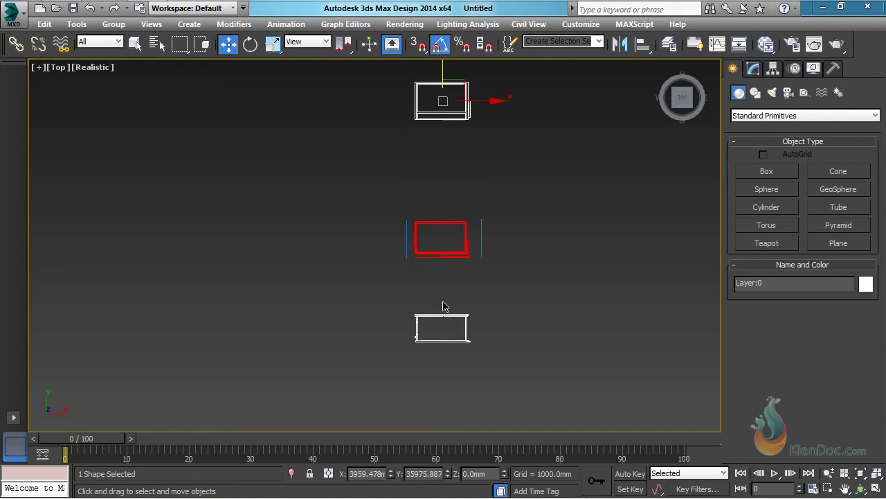
{"action": "left_click", "coordinate": [417, 339]}
{"action": "left_click_drag", "start_coordinate": [443, 297], "coordinate": [443, 119]}
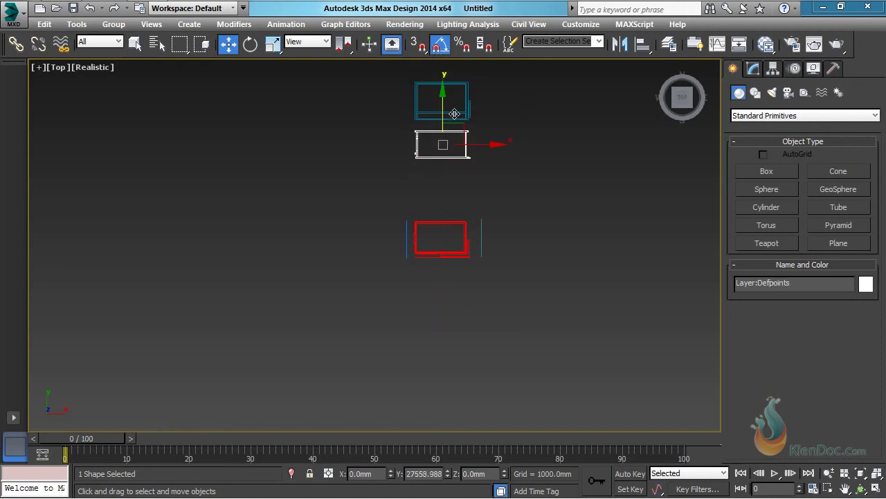
Select the teal right-side elevation and turn on 3D snapping with Vertex as the snap target
{"action": "scroll", "coordinate": [444, 220], "scroll_direction": "up", "scroll_amount": 3}
{"action": "scroll", "coordinate": [445, 220], "scroll_direction": "up", "scroll_amount": 2}
{"action": "mouse_move", "coordinate": [454, 284]}
{"action": "middle_mouse_down"}
{"action": "mouse_move", "coordinate": [454, 250]}
{"action": "mouse_move", "coordinate": [484, 268]}
{"action": "mouse_move", "coordinate": [459, 278]}
{"action": "middle_mouse_up"}
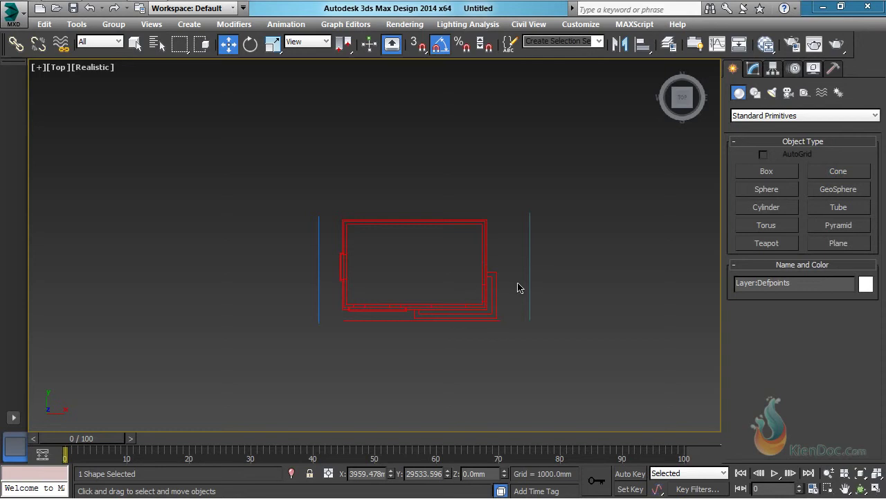
{"action": "middle_click_drag", "start_coordinate": [518, 289], "coordinate": [460, 217], "text": "alt"}
{"action": "scroll", "coordinate": [358, 257], "scroll_direction": "up", "scroll_amount": 2}
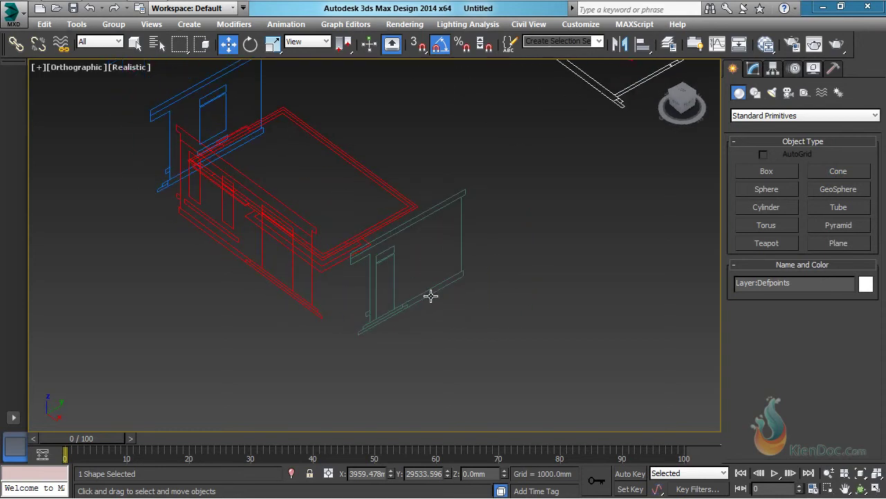
{"action": "middle_click_drag", "start_coordinate": [455, 270], "coordinate": [483, 313]}
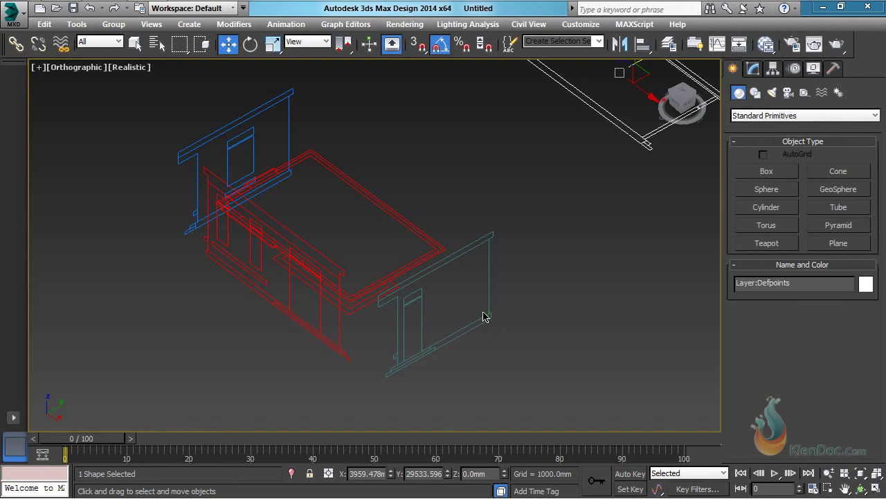
{"action": "left_click_drag", "start_coordinate": [508, 303], "coordinate": [476, 357]}
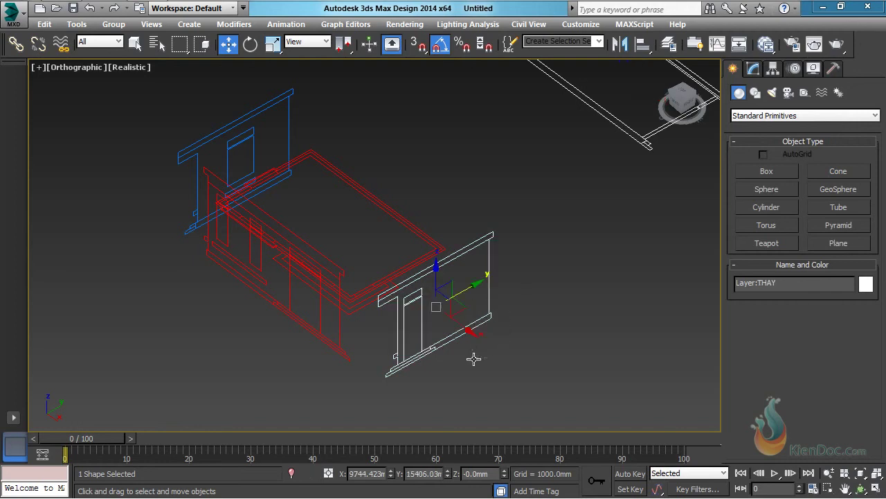
{"action": "left_click", "coordinate": [416, 49]}
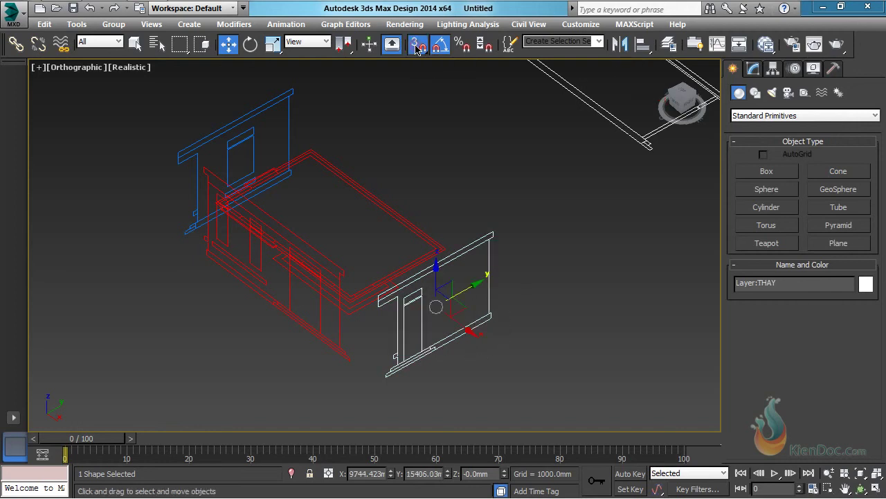
{"action": "right_click", "coordinate": [416, 49]}
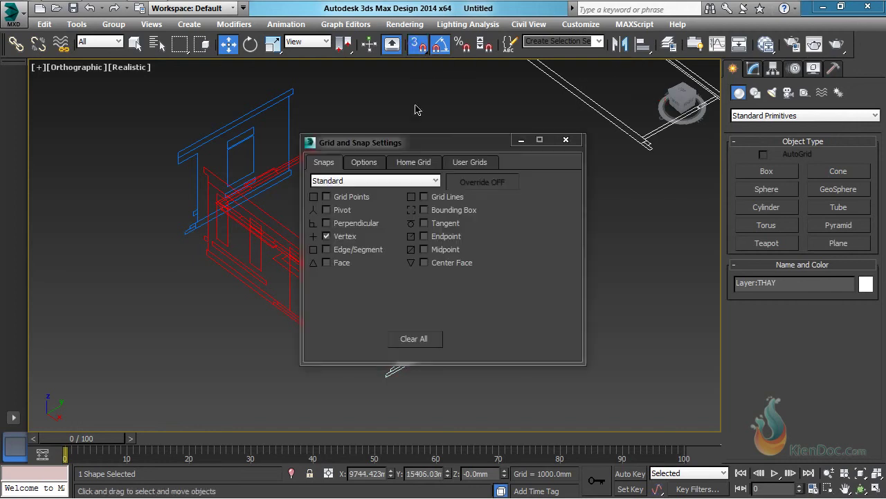
{"action": "left_click", "coordinate": [566, 140]}
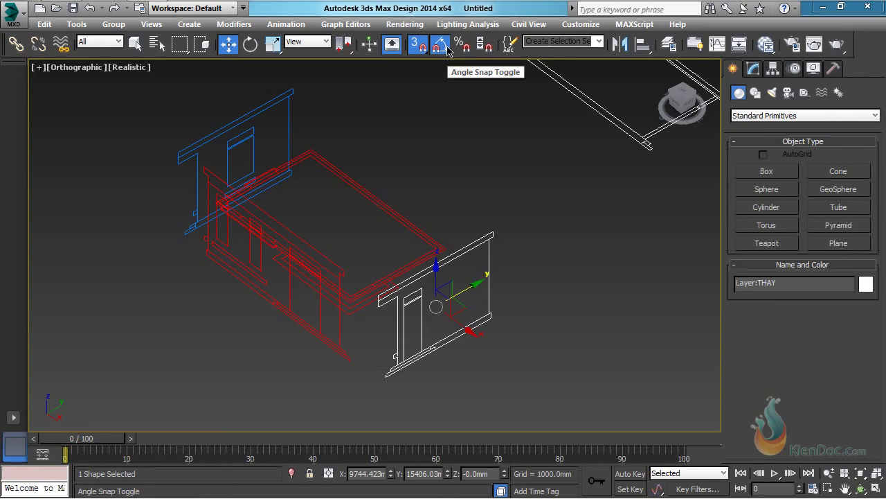
Snap the right-side elevation by the rear base vertex of its wall onto the floor plan's rear right outer corner
{"action": "scroll", "coordinate": [510, 338], "scroll_direction": "up", "scroll_amount": 6}
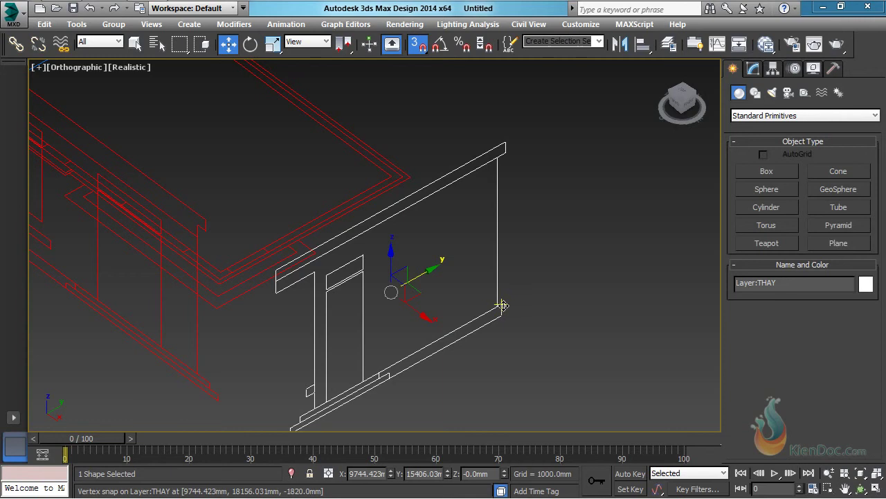
{"action": "left_click_drag", "start_coordinate": [503, 304], "coordinate": [412, 178]}
{"action": "middle_click_drag", "start_coordinate": [267, 246], "coordinate": [408, 251]}
{"action": "scroll", "coordinate": [408, 251], "scroll_direction": "down", "scroll_amount": 2}
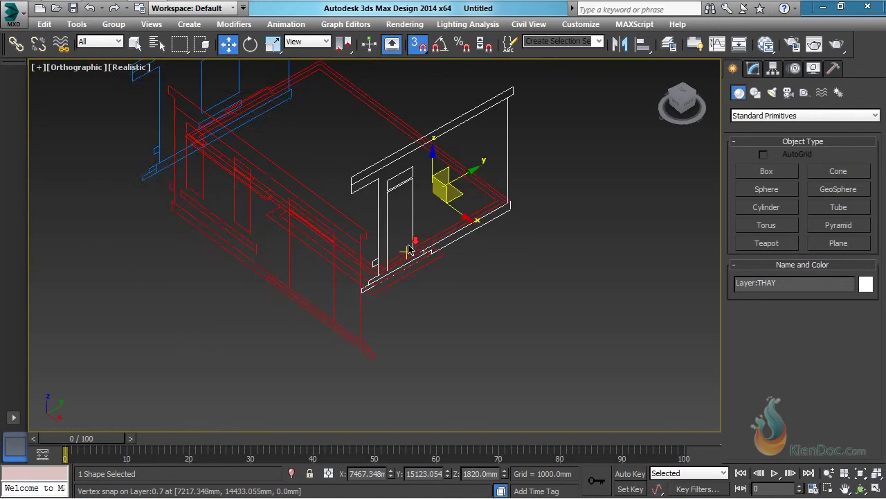
Snap the blue left-side elevation by its rear wall base vertex onto the floor plan's rear left outer corner
{"action": "middle_click_drag", "start_coordinate": [224, 227], "coordinate": [365, 225], "text": "alt"}
{"action": "middle_click_drag", "start_coordinate": [271, 288], "coordinate": [348, 182]}
{"action": "left_click_drag", "start_coordinate": [325, 268], "coordinate": [331, 167]}
{"action": "scroll", "coordinate": [325, 282], "scroll_direction": "up", "scroll_amount": 3}
{"action": "middle_click_drag", "start_coordinate": [658, 162], "coordinate": [418, 201]}
{"action": "scroll", "coordinate": [475, 206], "scroll_direction": "down", "scroll_amount": 3}
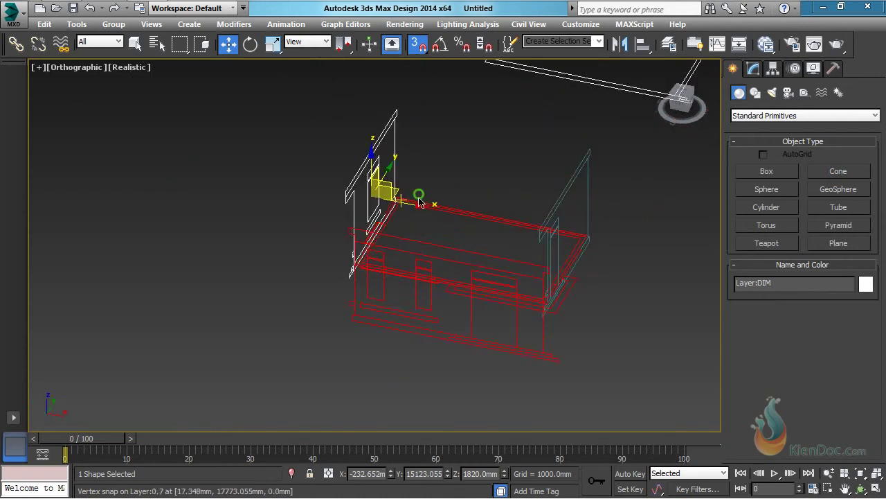
Snap the front elevation by its right wall base vertex onto the floor plan's front right outer corner, and clear the selection
{"action": "middle_click_drag", "start_coordinate": [441, 257], "coordinate": [434, 162]}
{"action": "middle_click_drag", "start_coordinate": [617, 210], "coordinate": [578, 222], "text": "alt"}
{"action": "scroll", "coordinate": [456, 277], "scroll_direction": "up", "scroll_amount": 4}
{"action": "middle_click_drag", "start_coordinate": [456, 277], "coordinate": [460, 252]}
{"action": "left_click_drag", "start_coordinate": [460, 297], "coordinate": [381, 328]}
{"action": "middle_click_drag", "start_coordinate": [408, 307], "coordinate": [451, 364], "text": "alt"}
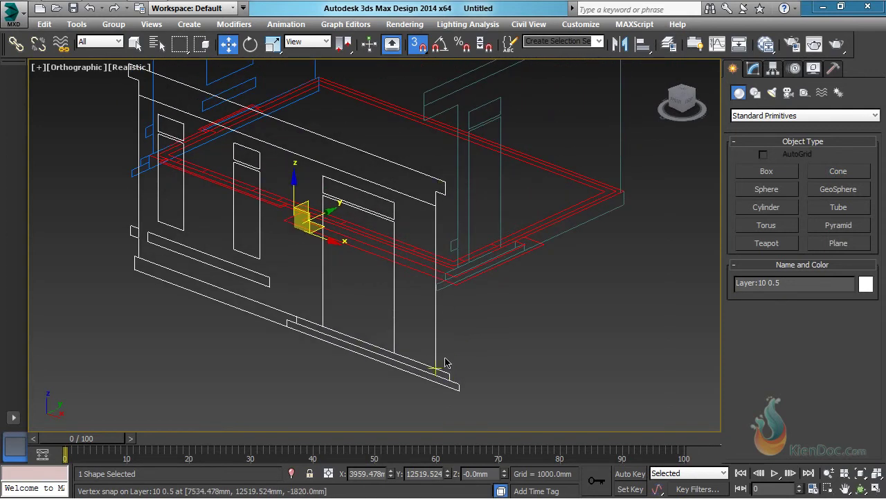
{"action": "scroll", "coordinate": [443, 364], "scroll_direction": "up", "scroll_amount": 2}
{"action": "left_click_drag", "start_coordinate": [441, 365], "coordinate": [474, 224]}
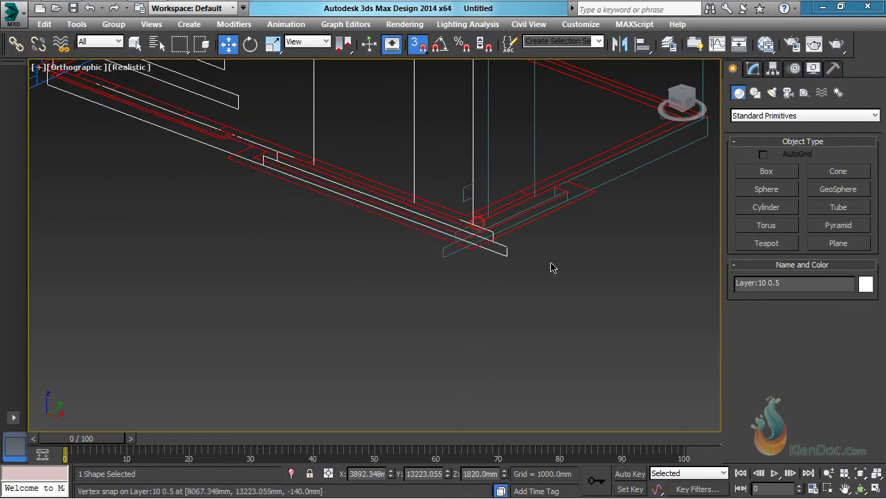
{"action": "middle_click_drag", "start_coordinate": [501, 227], "coordinate": [614, 313], "text": "alt"}
{"action": "scroll", "coordinate": [464, 258], "scroll_direction": "down", "scroll_amount": 2}
{"action": "scroll", "coordinate": [425, 267], "scroll_direction": "down", "scroll_amount": 1}
{"action": "left_click", "coordinate": [614, 316]}
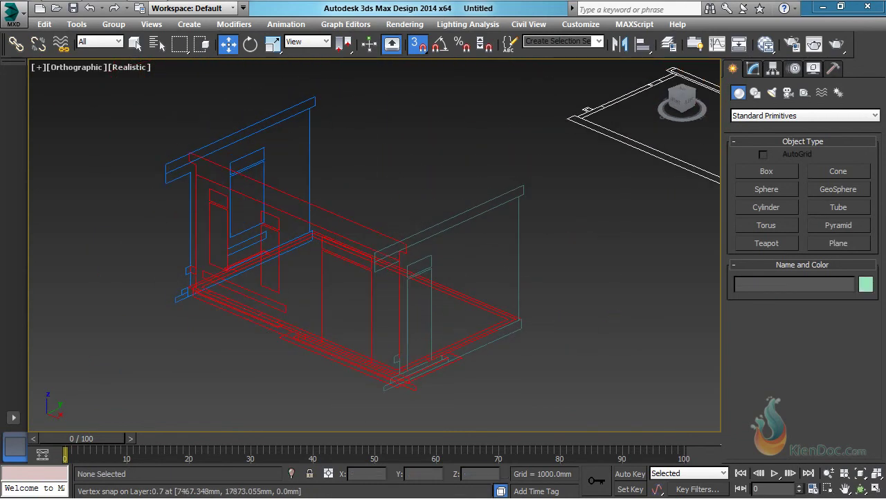